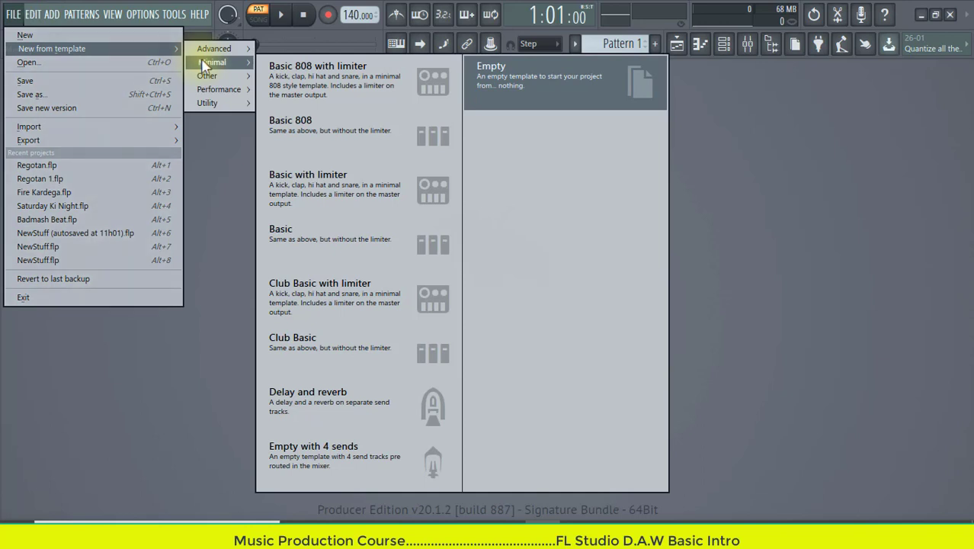
- Create a new project from the Empty template in the Minimal category
left_click(511, 72)
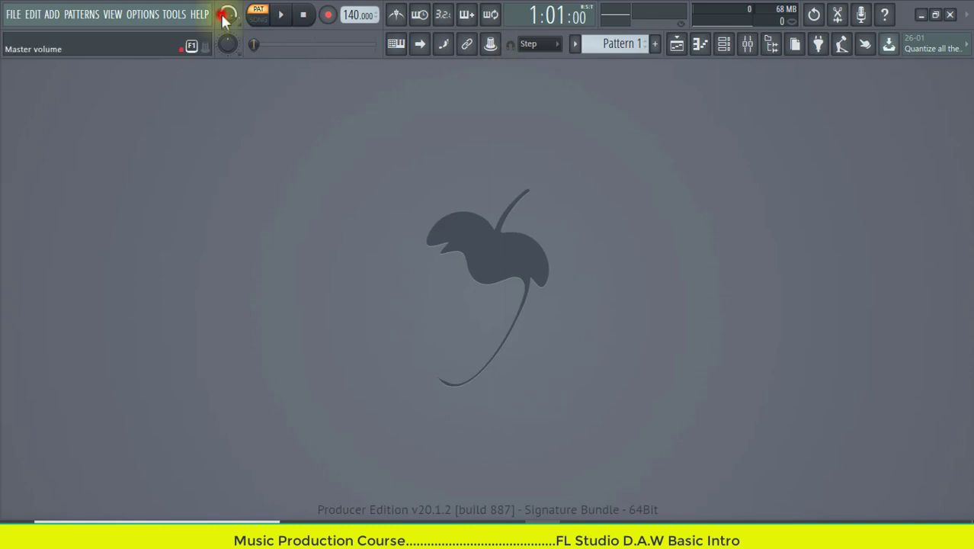
- Try turning the master volume down, and restore it to 100%
left_click_drag(227, 15, 224, 114)
mouse_move(225, 16)
left_mouse_down()
mouse_move(229, 431)
mouse_move(244, 327)
mouse_move(243, 462)
mouse_move(247, 338)
mouse_move(236, 499)
left_mouse_up()
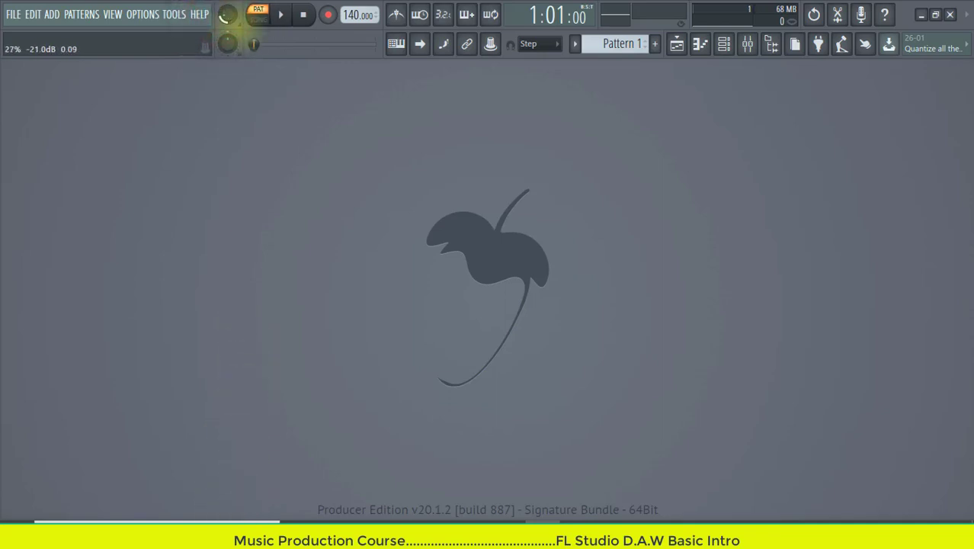
right_click(233, 17)
left_click(242, 21)
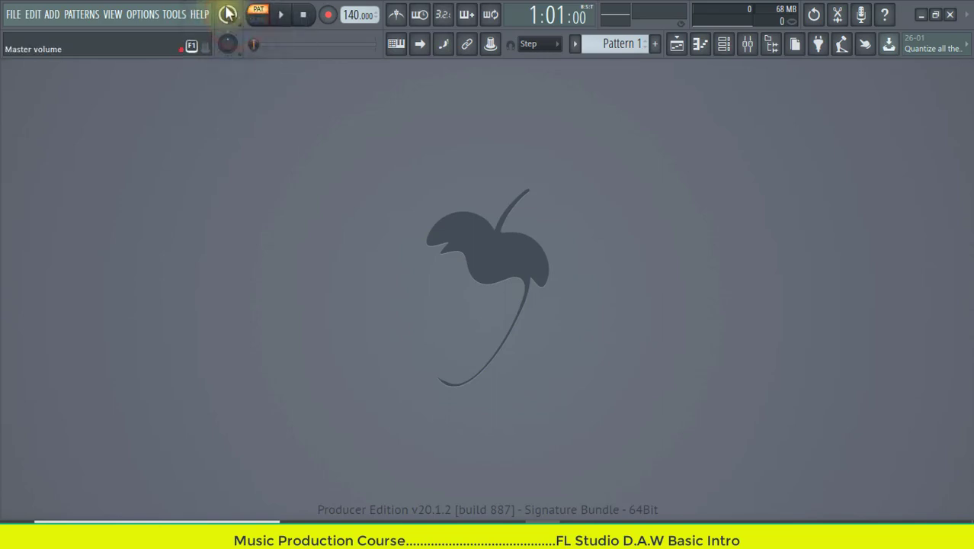
left_click_drag(226, 15, 228, 131)
left_click(227, 14)
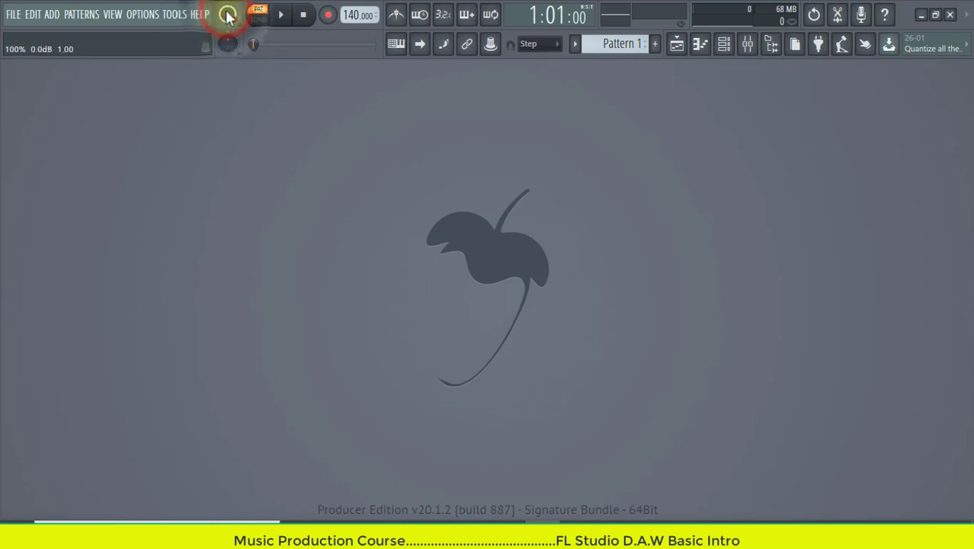
- Try shifting the master pitch down, and reset it to its default
left_click_drag(226, 46, 233, 255)
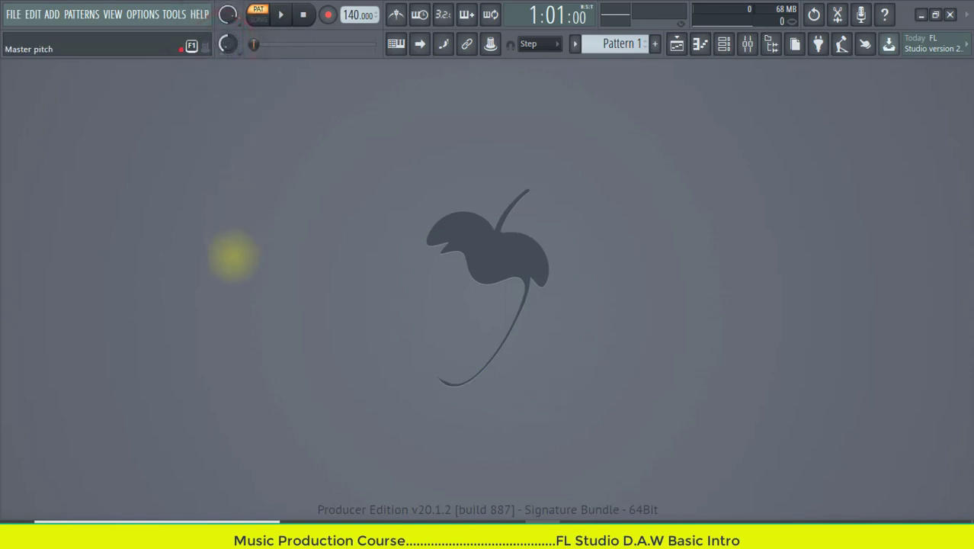
left_click_drag(224, 43, 233, 130)
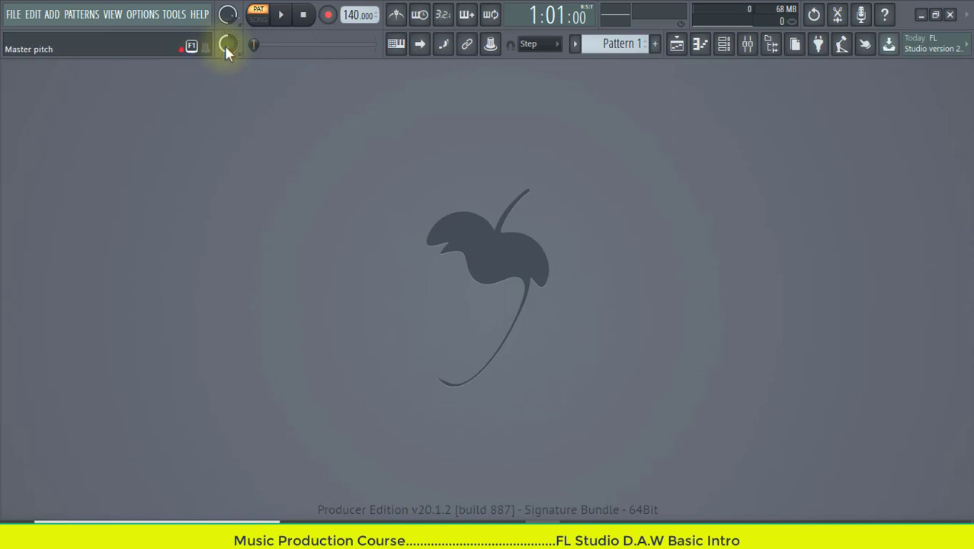
left_click_drag(225, 45, 183, 276)
left_click(226, 45, "alt")
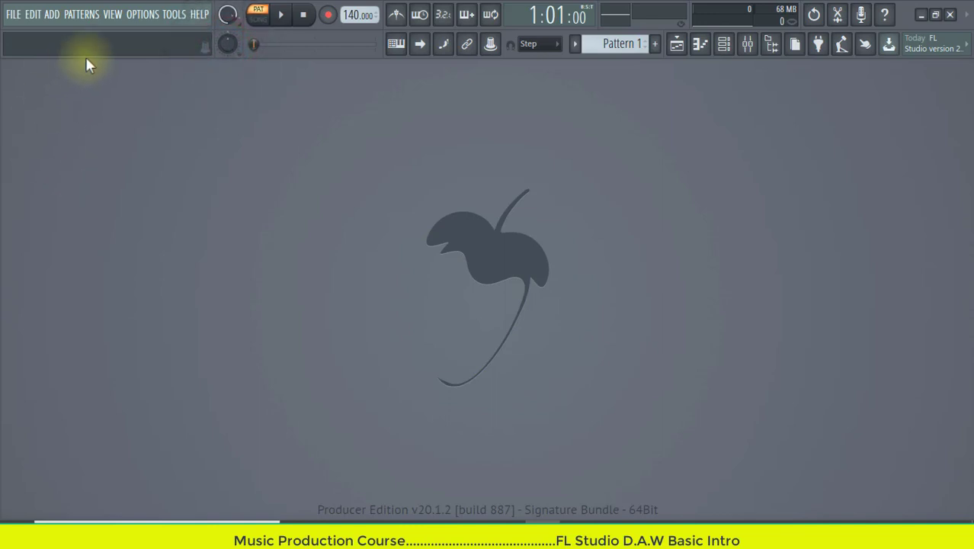
- Try the transport controls by playing, pausing, resuming and stopping the empty pattern
left_click(289, 20)
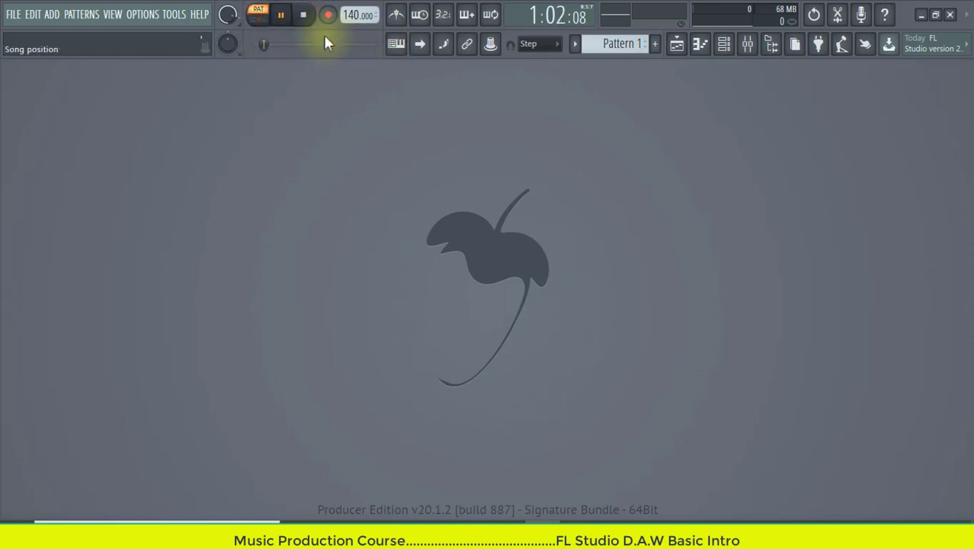
left_click(279, 15)
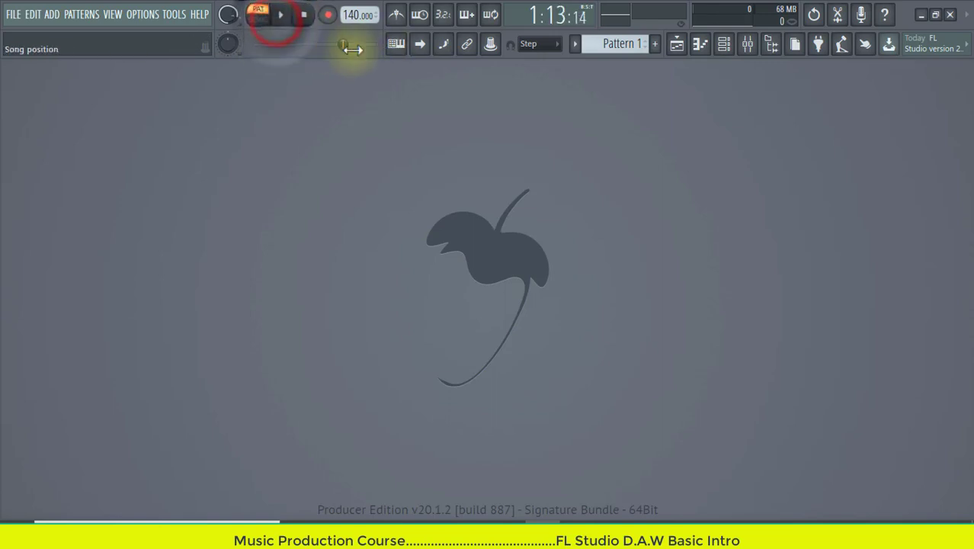
left_click(280, 16)
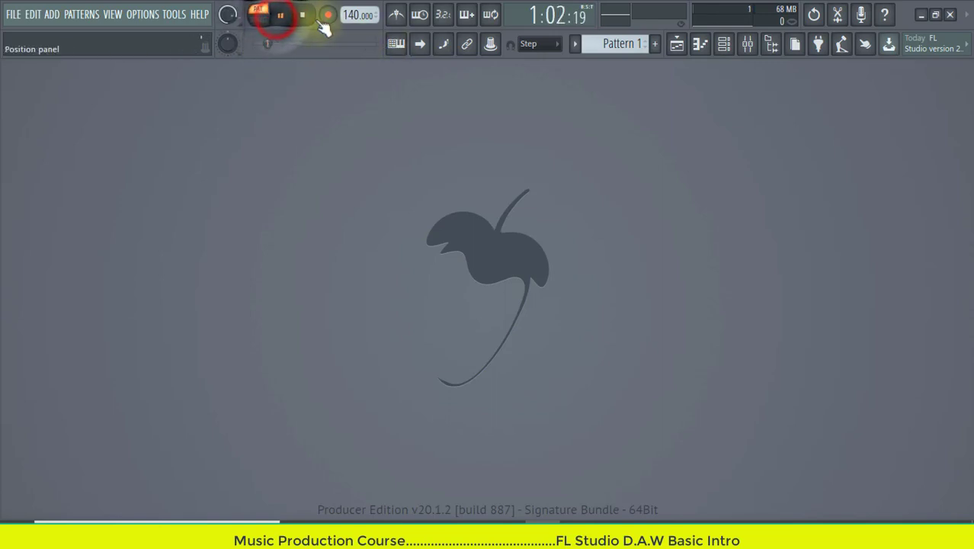
left_click(303, 16)
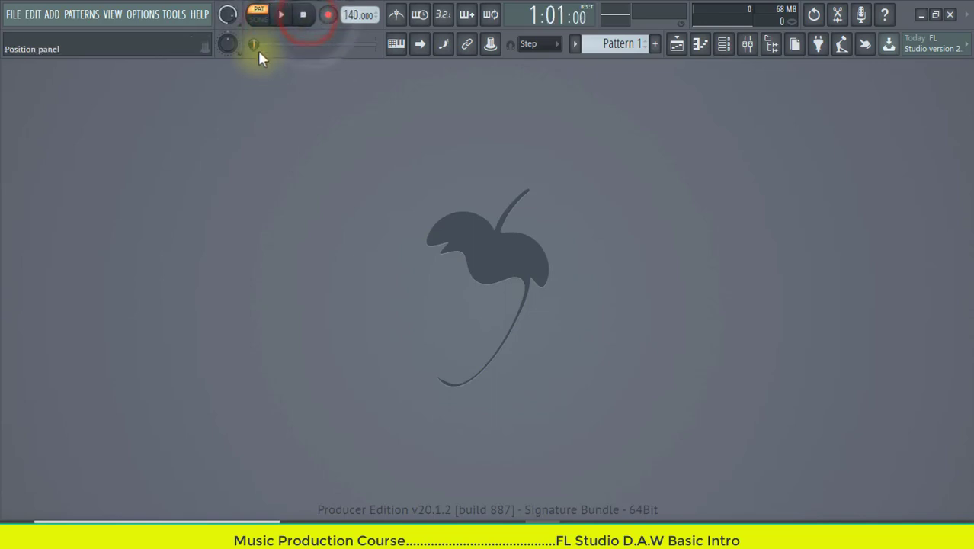
left_click(281, 16)
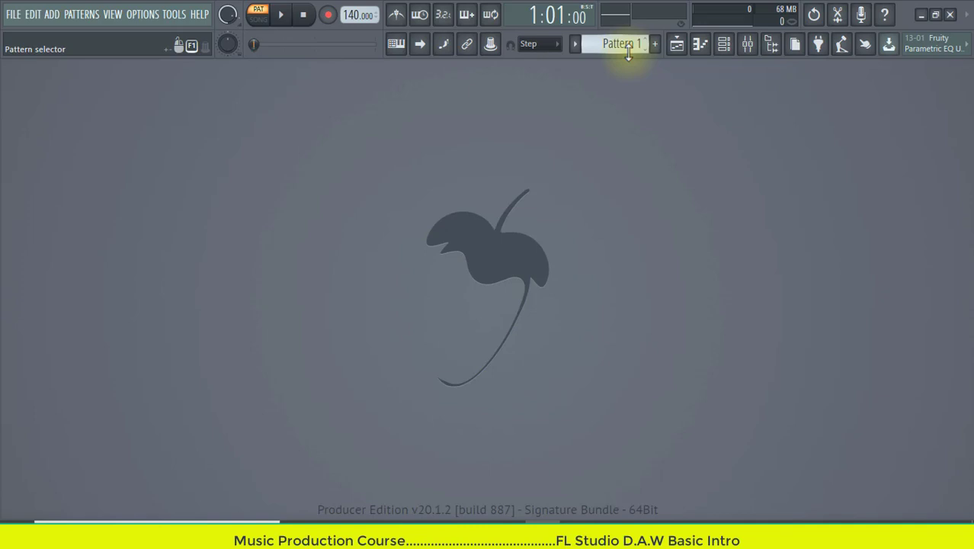
- Open the playlist and view the piano roll of the Sampler channel
left_click(677, 45)
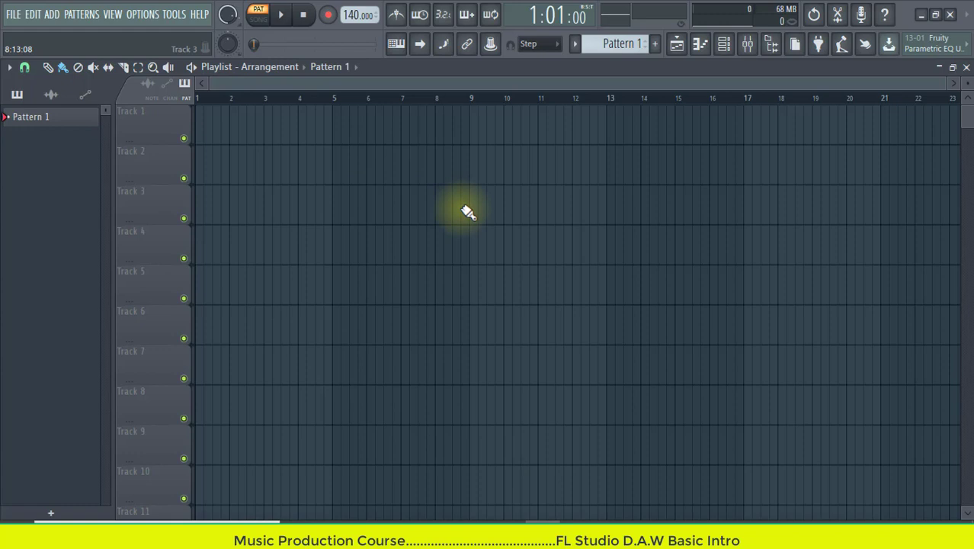
left_click(700, 48)
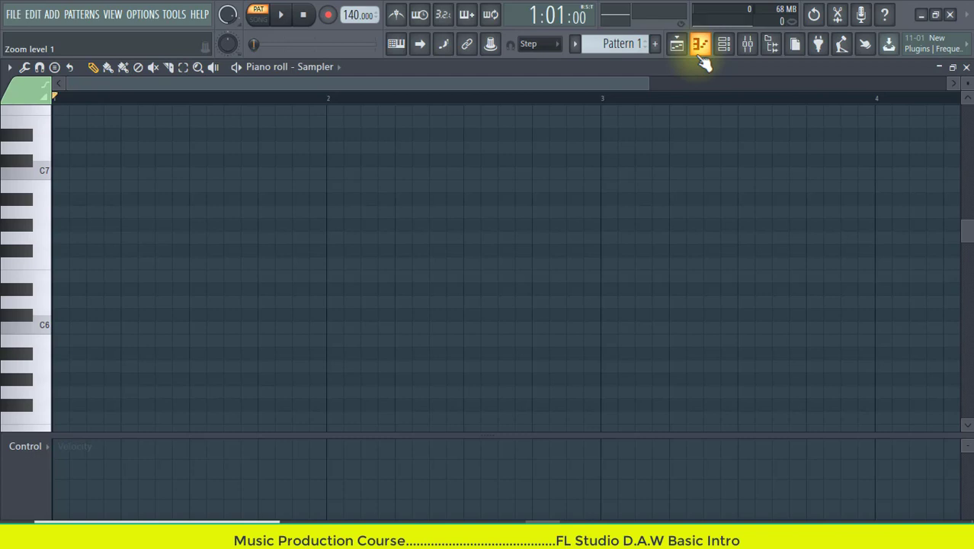
- View the channel rack and the mixer, closing each window after inspecting it
left_click(724, 43)
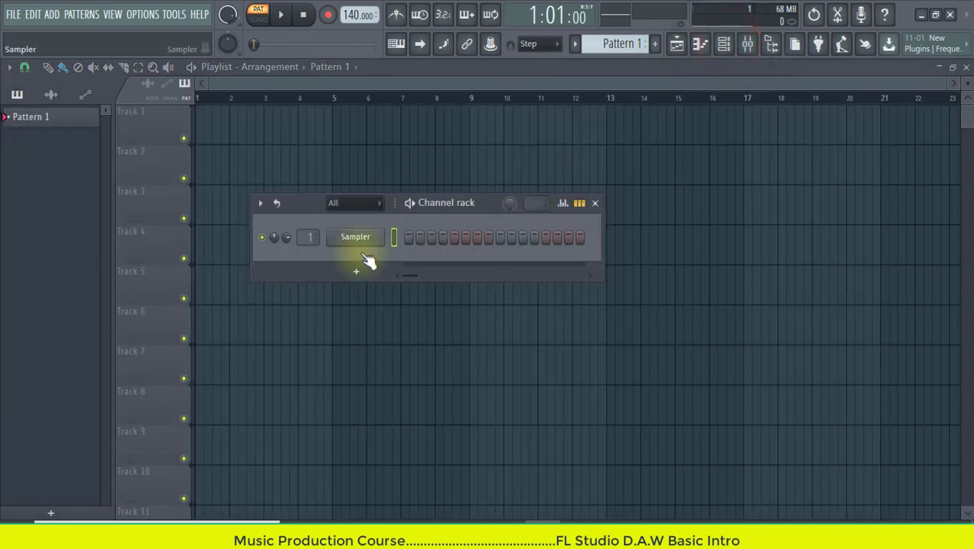
left_click(599, 213)
left_click(747, 43)
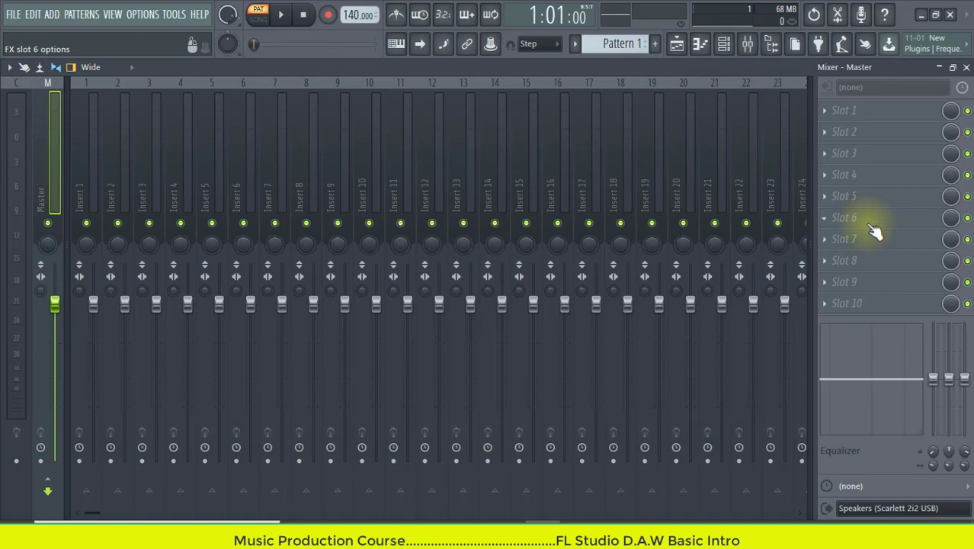
left_click(967, 67)
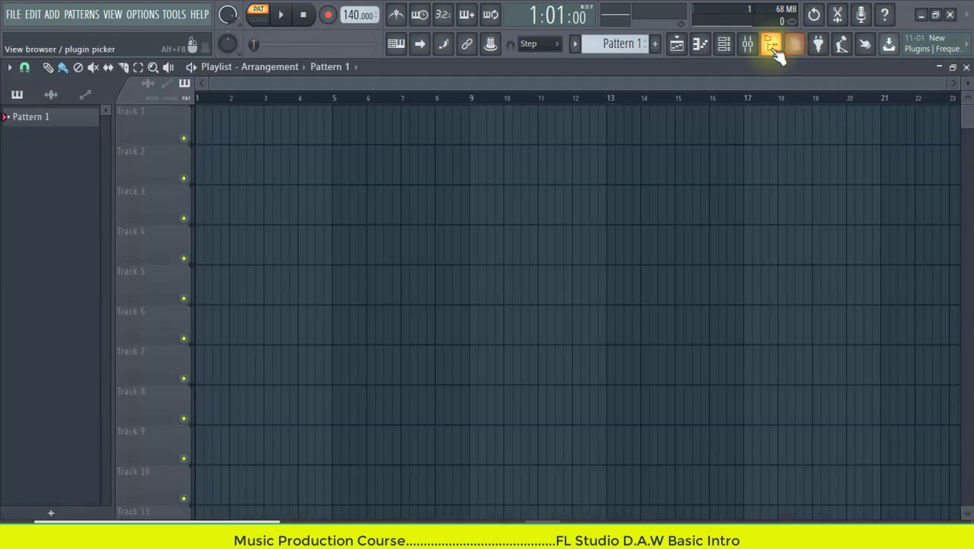
- Show the browser and expand the Kicks folder inside the Drums pack
left_click(772, 47)
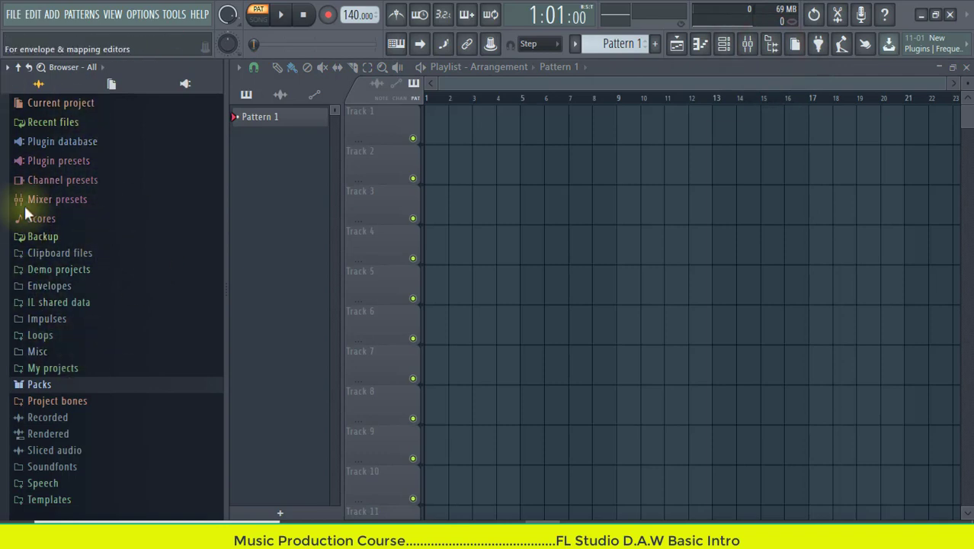
left_click(40, 384)
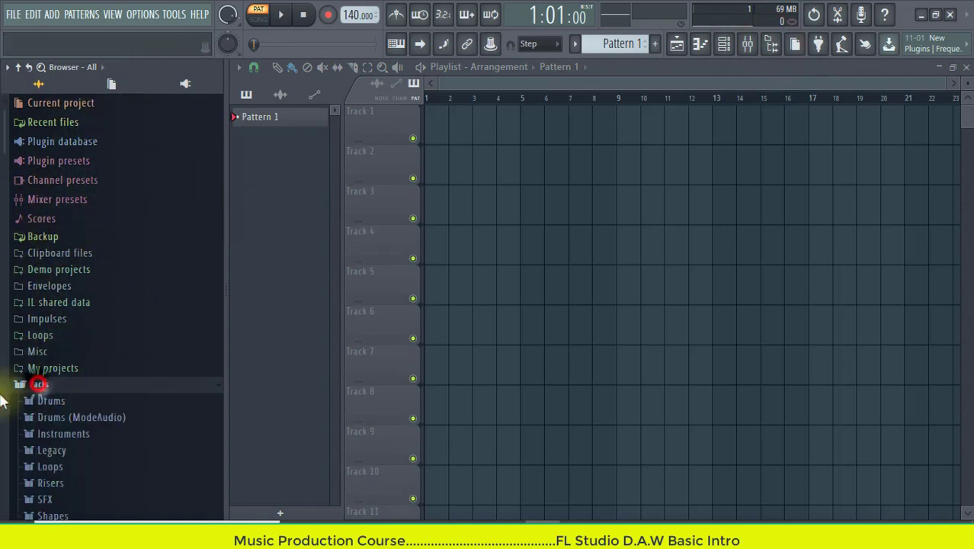
scroll(26, 320, "down", 2)
left_click(47, 311)
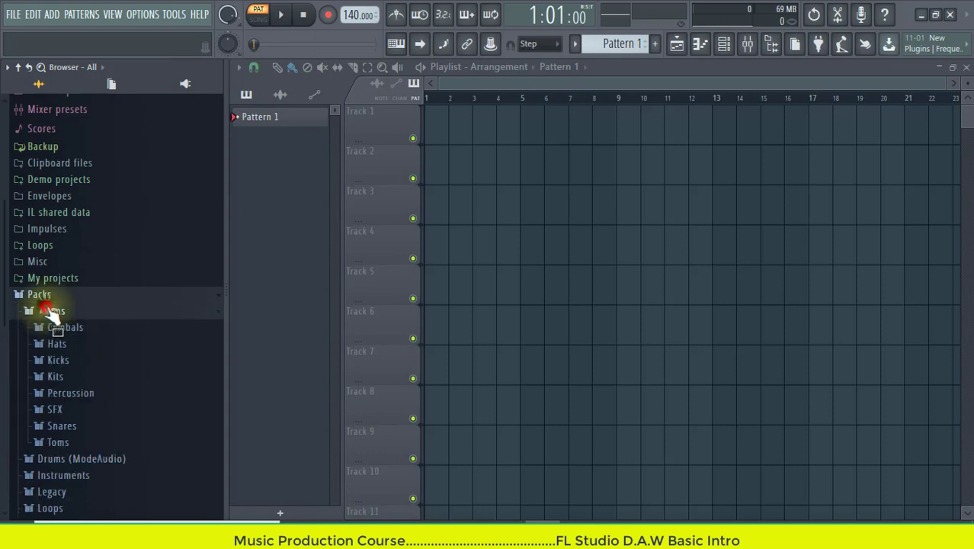
left_click(61, 361)
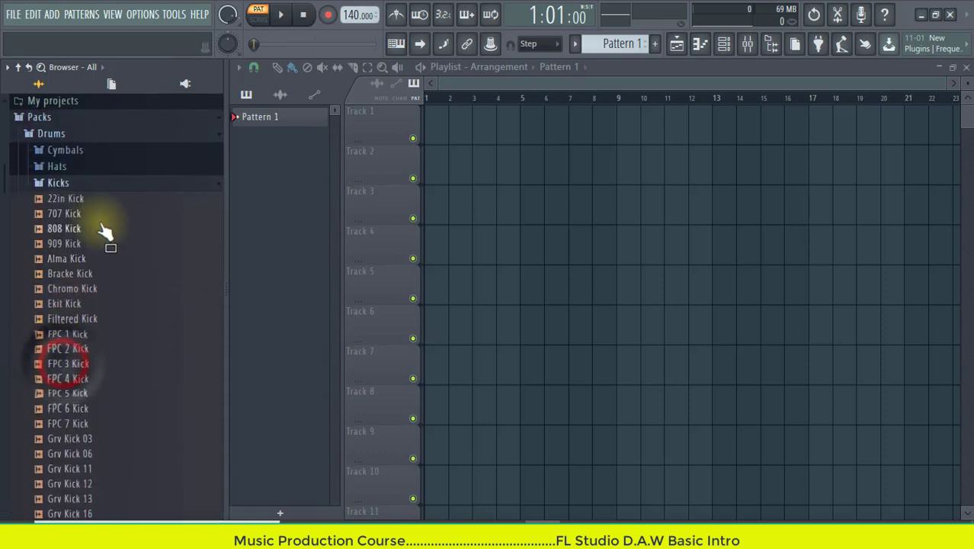
- Audition kick samples such as 22in Kick, 808 Kick and Alma Kick, and hide the browser
left_click(93, 216)
left_click(65, 199)
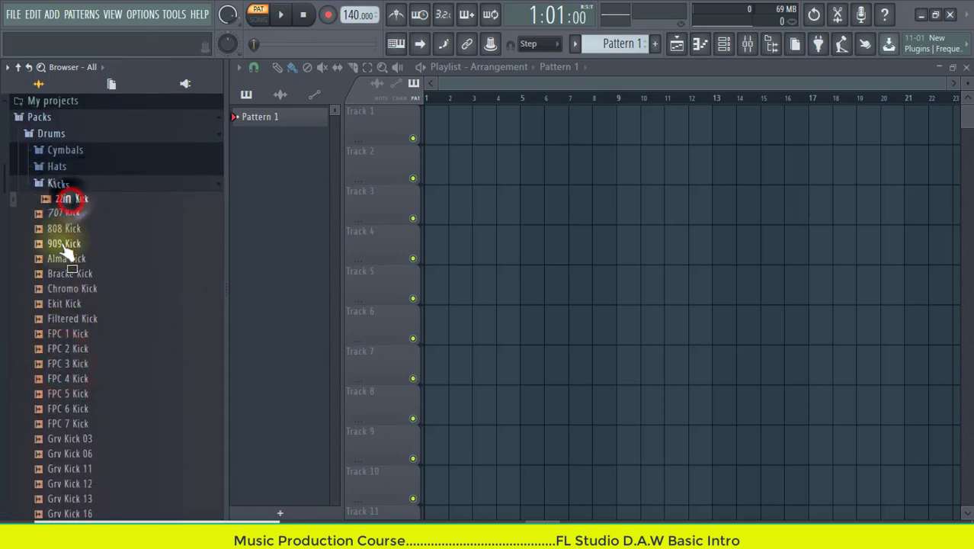
left_click(66, 229)
left_click(62, 231)
left_click(63, 257)
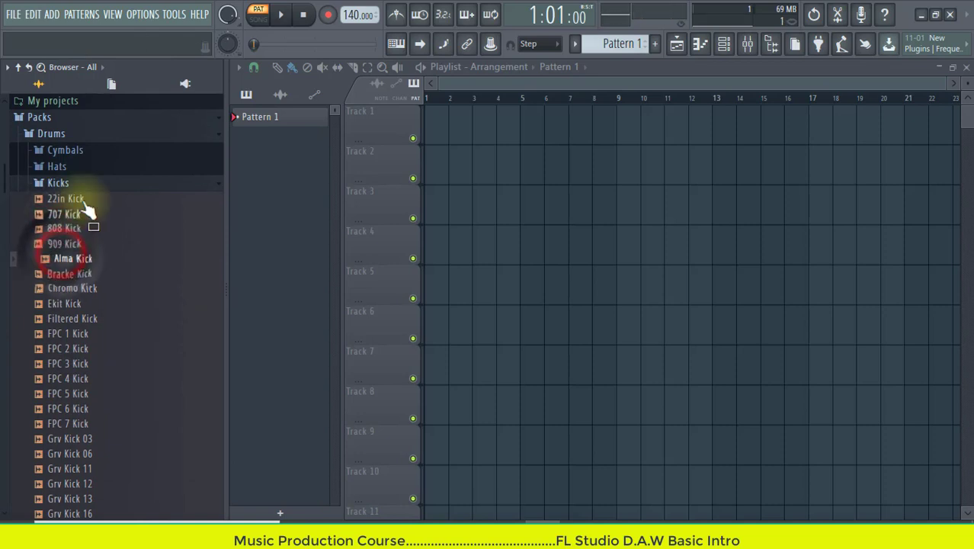
left_click(90, 185)
left_click(771, 45)
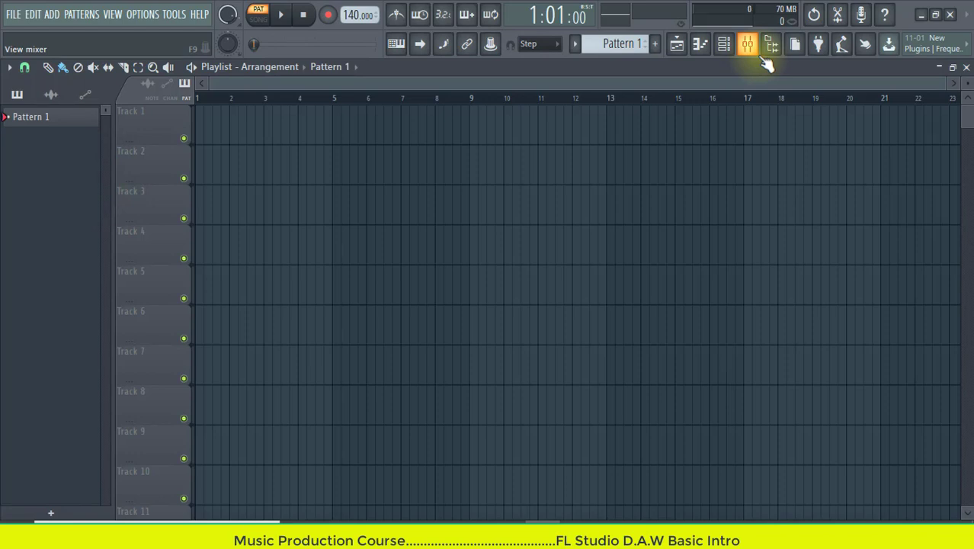
- Turn on the metronome
left_click(406, 19)
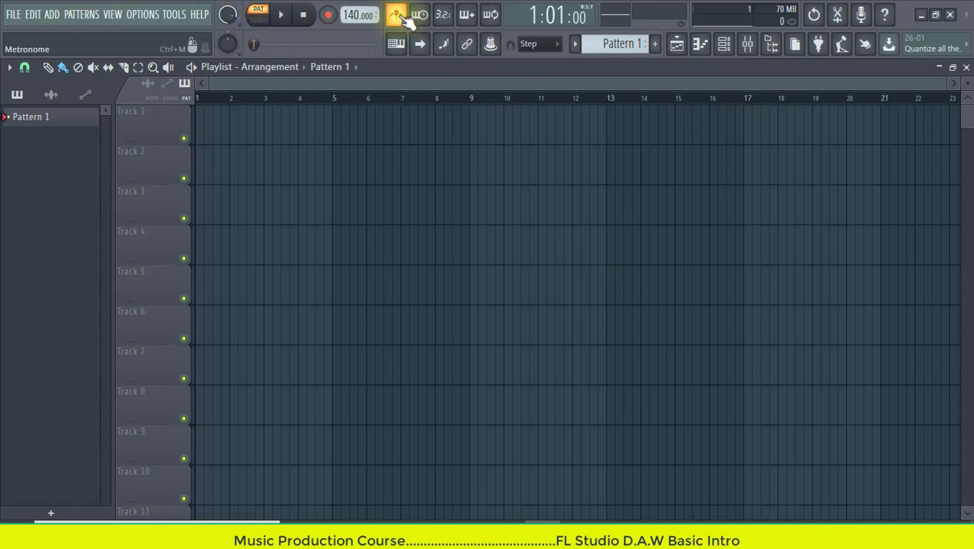